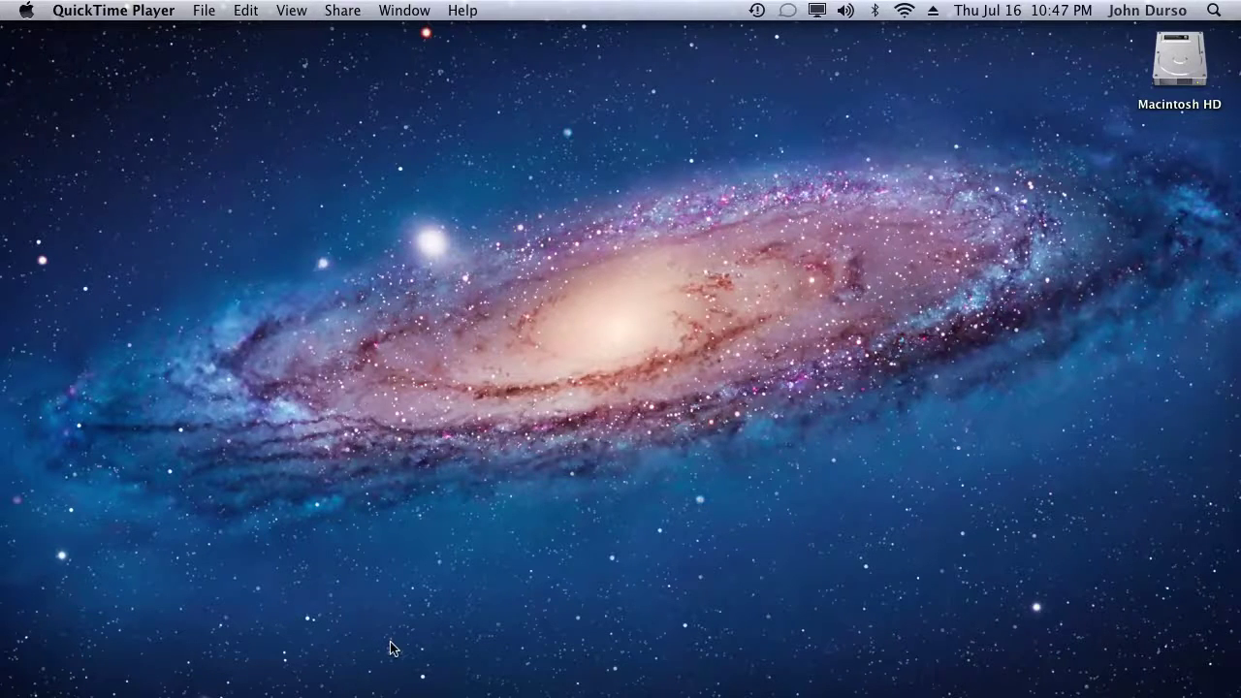
Step: Switch to Amazon Music and open the album Candy-O by The Cars in the computer library
mouse_move(417, 690)
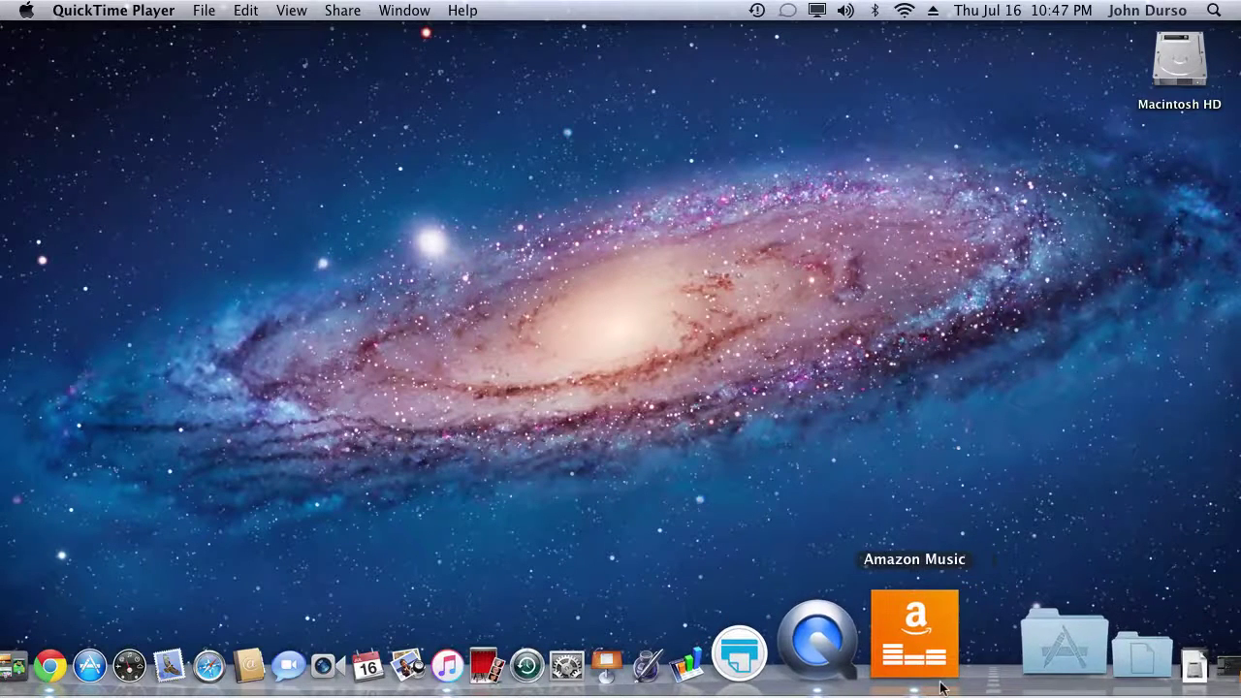
click(928, 626)
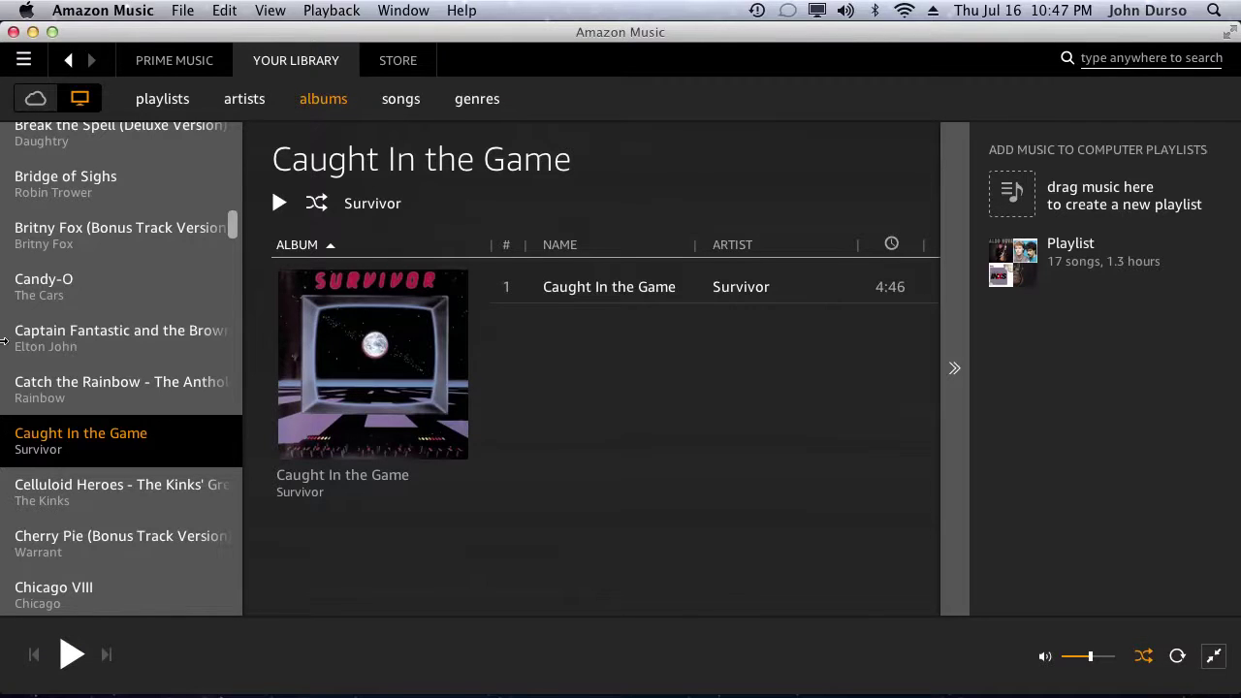
scroll(96, 355, down, 2)
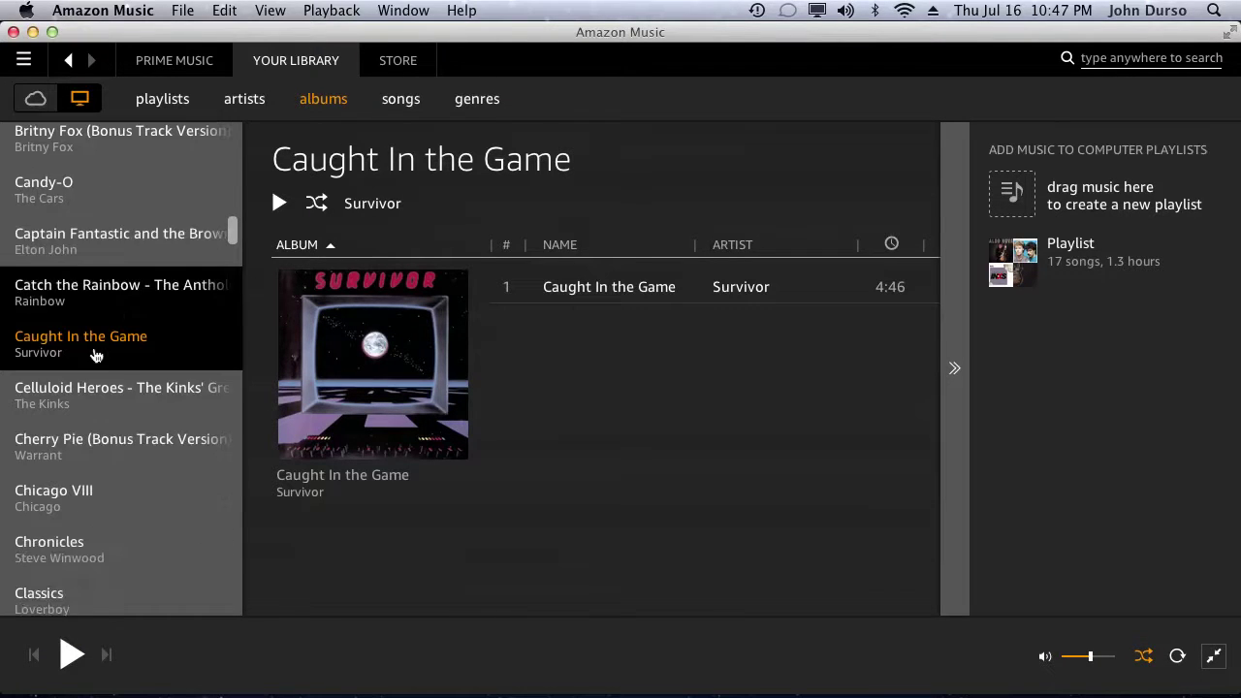
scroll(87, 357, down, 6)
scroll(83, 403, up, 6)
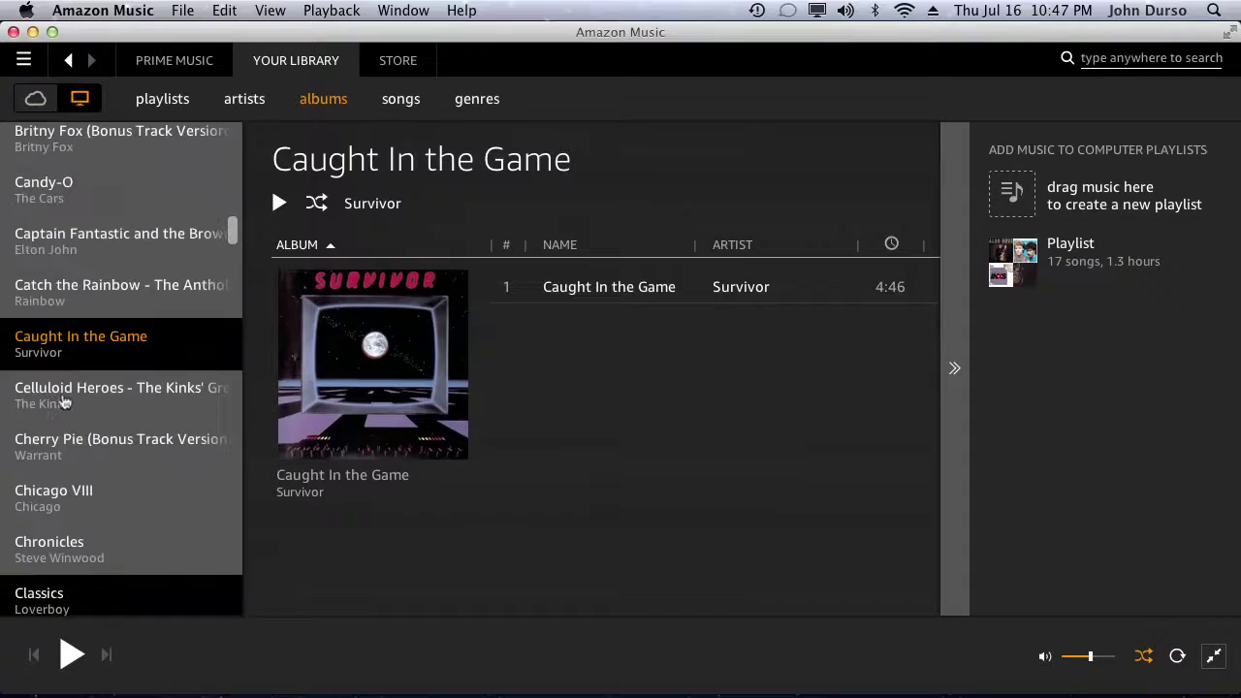
scroll(63, 400, up, 3)
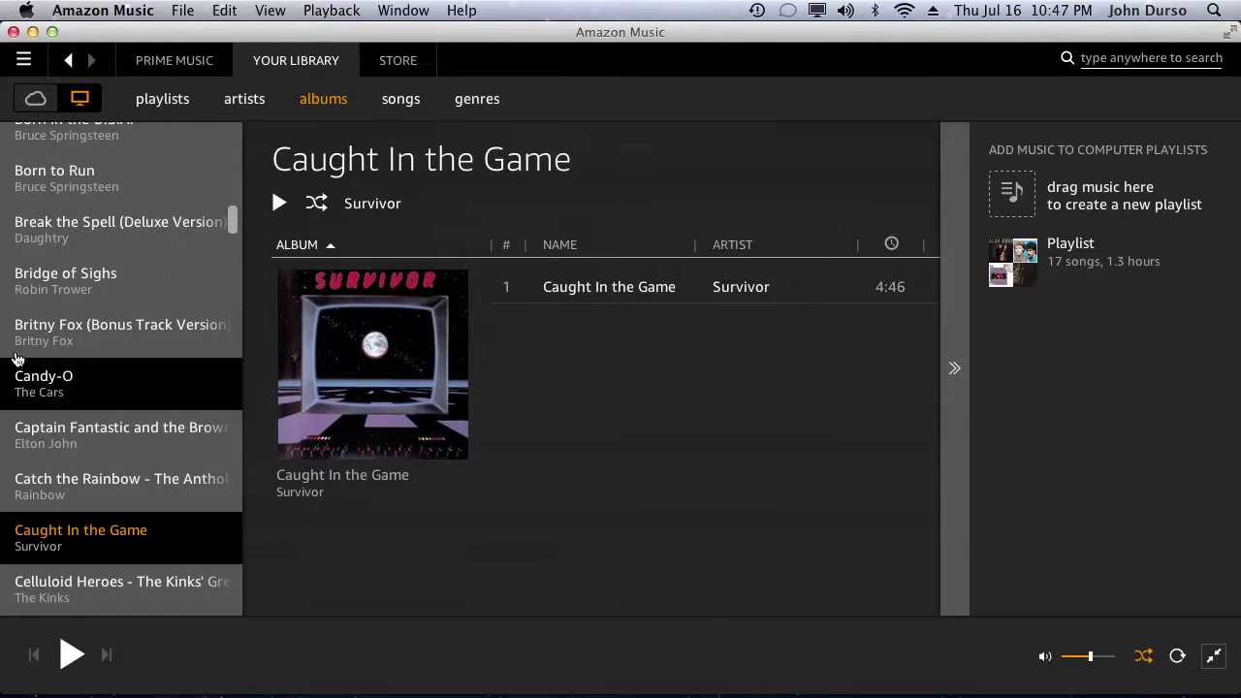
scroll(37, 431, down, 2)
scroll(37, 431, down, 6)
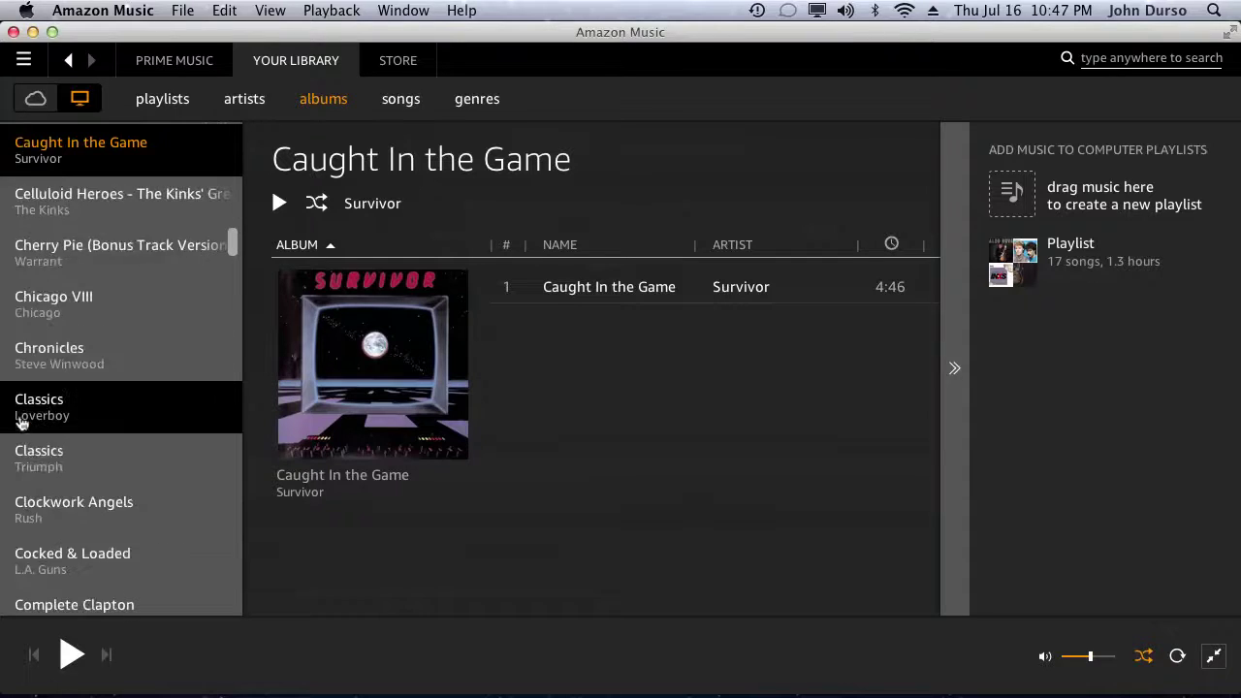
scroll(25, 427, up, 2)
scroll(24, 427, up, 5)
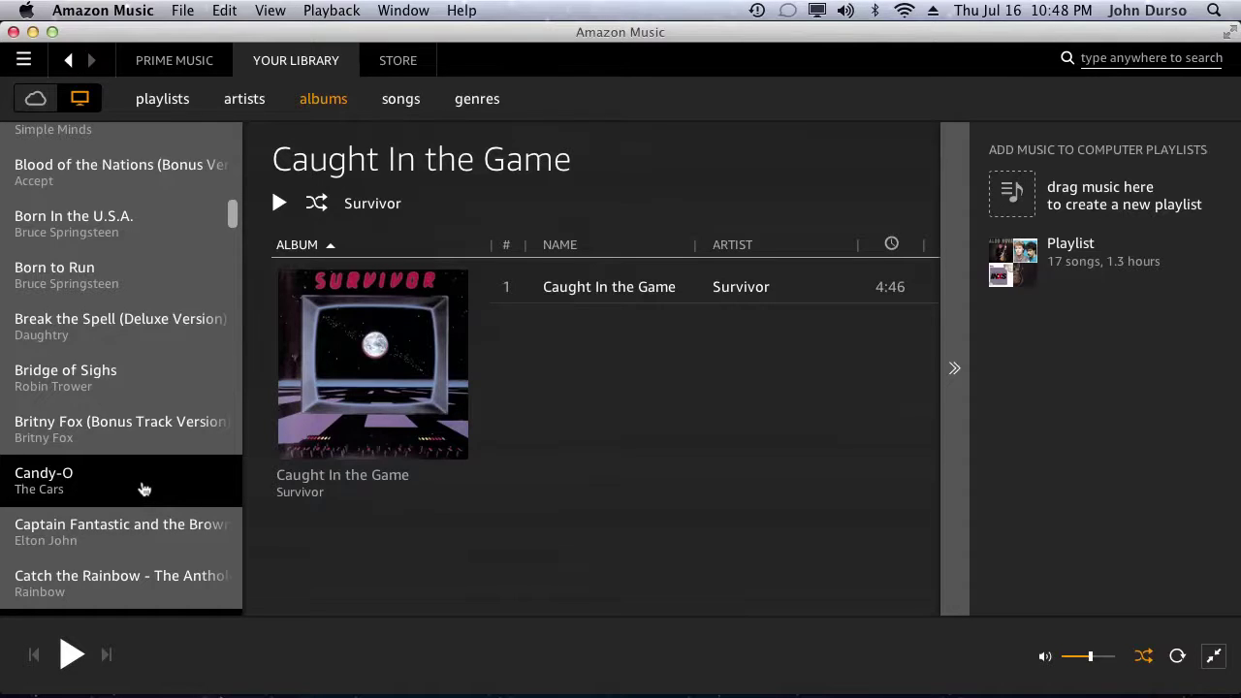
click(142, 489)
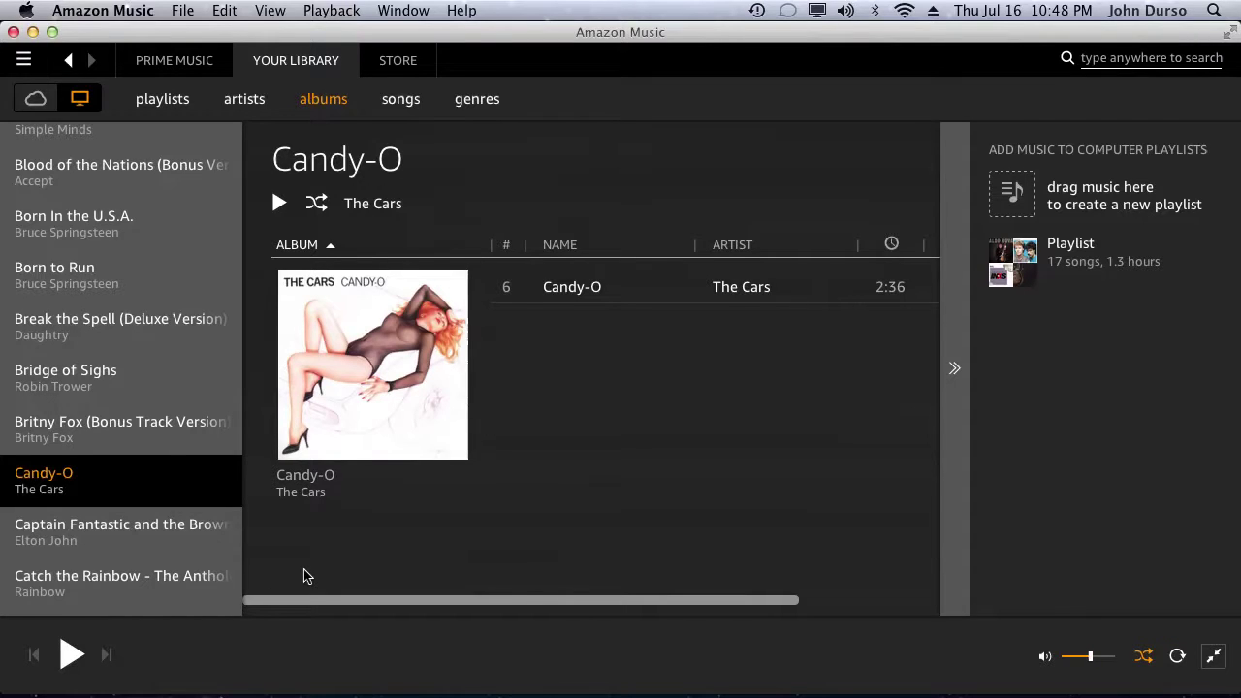
Step: Export the Candy-O album to iTunes and dismiss the completion notice
mouse_move(372, 427)
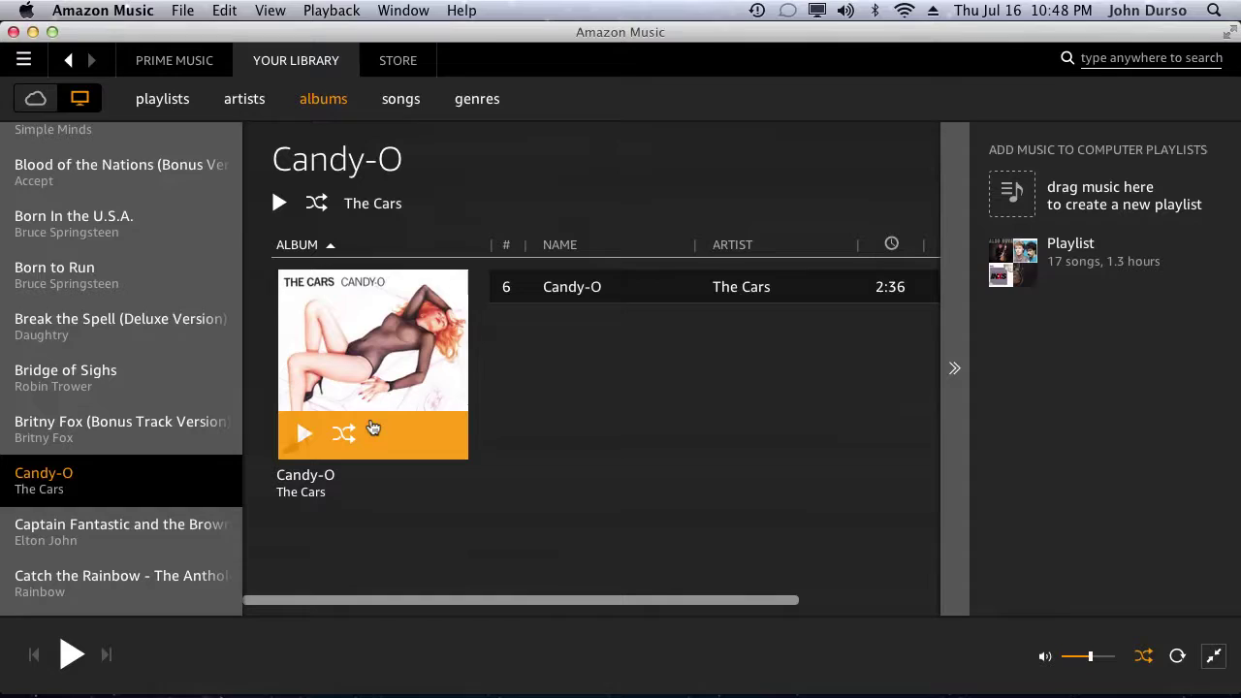
right_click(372, 424)
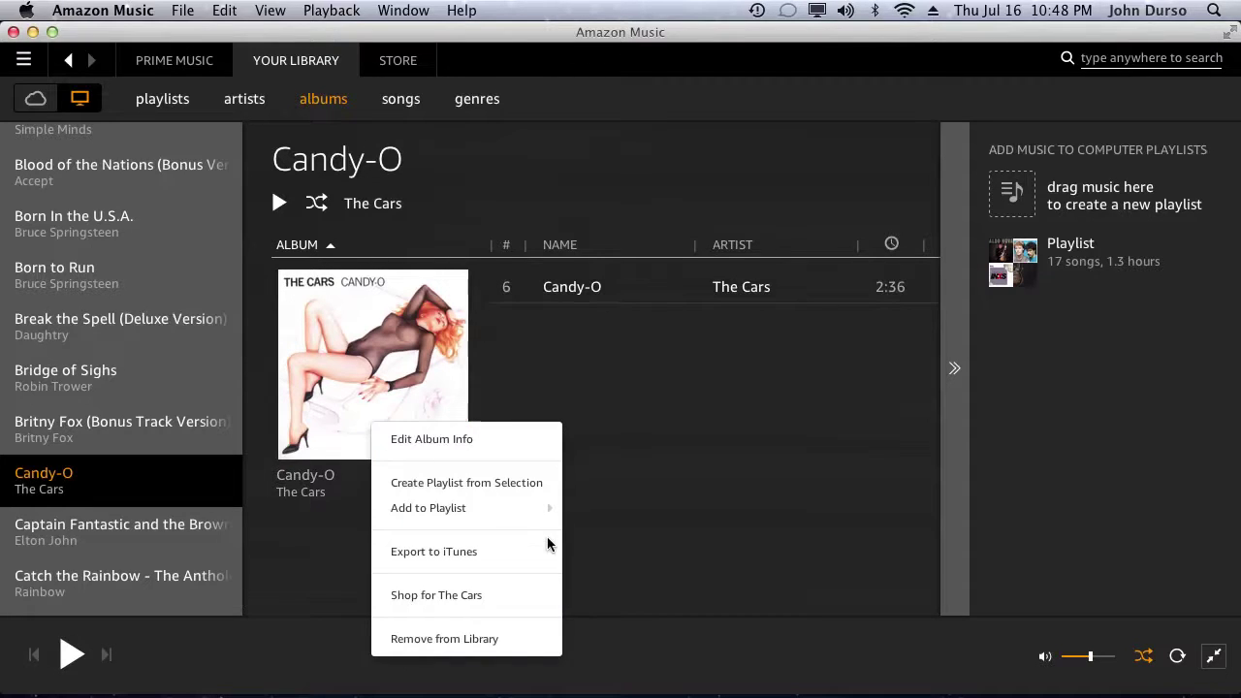
key(ctrl+super+Escape)
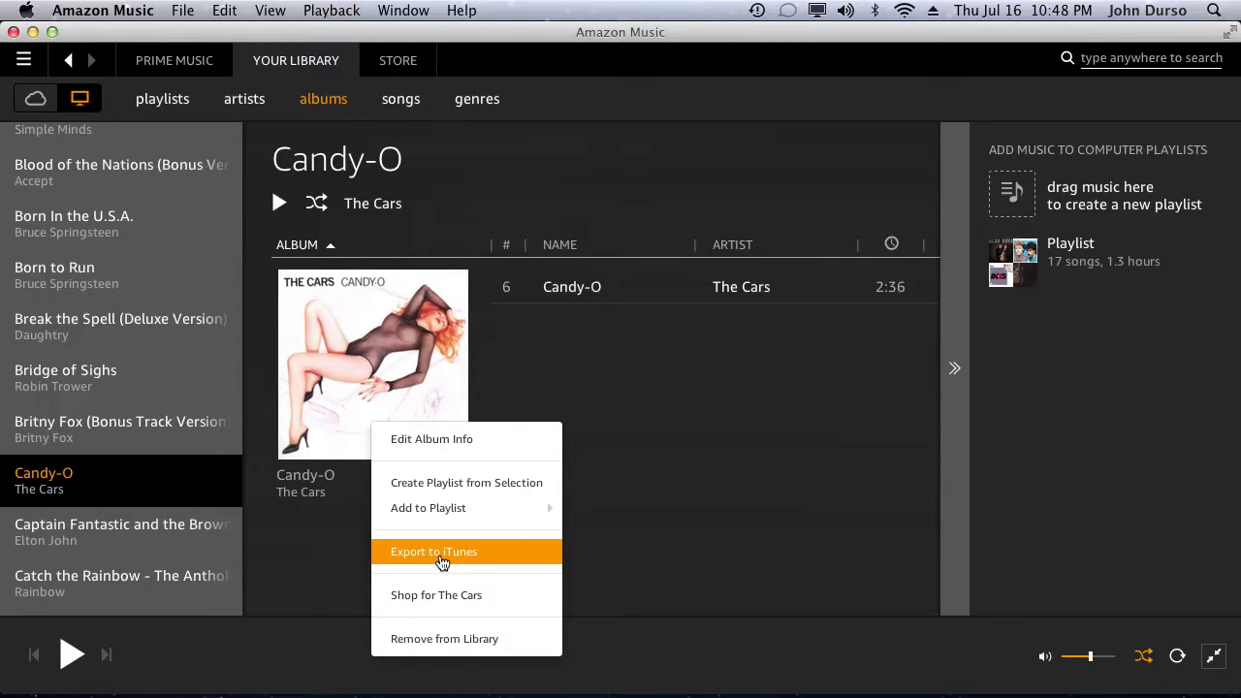
click(442, 551)
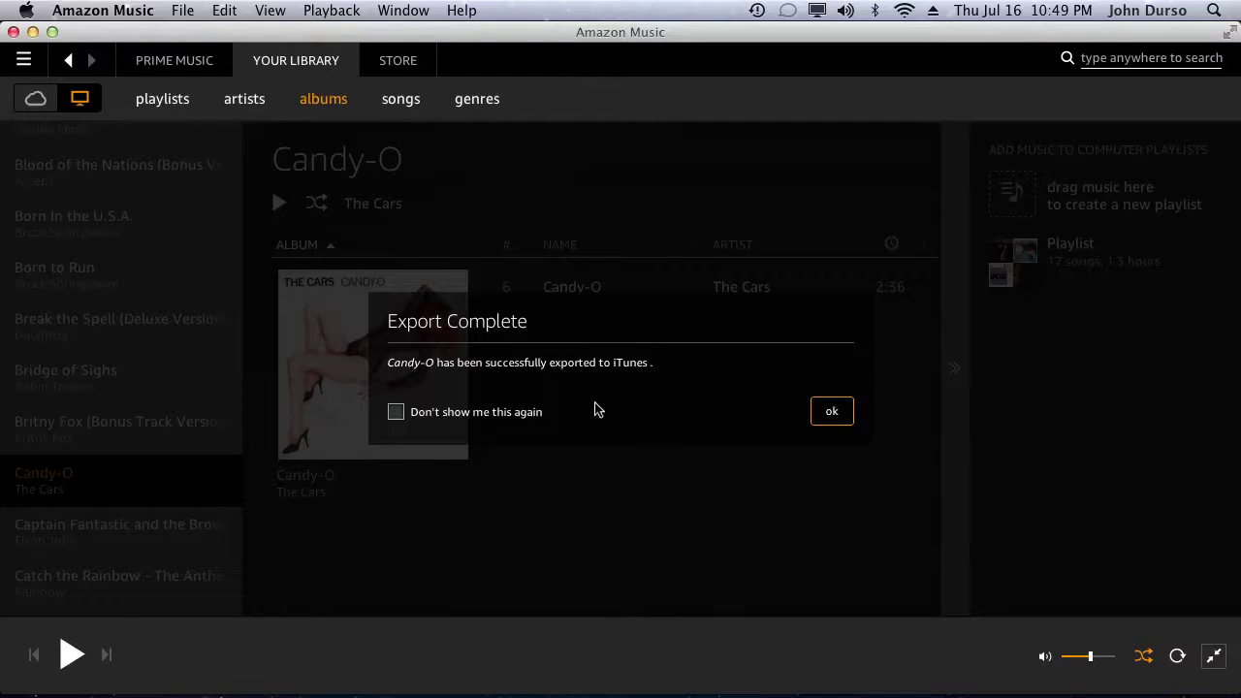
click(840, 415)
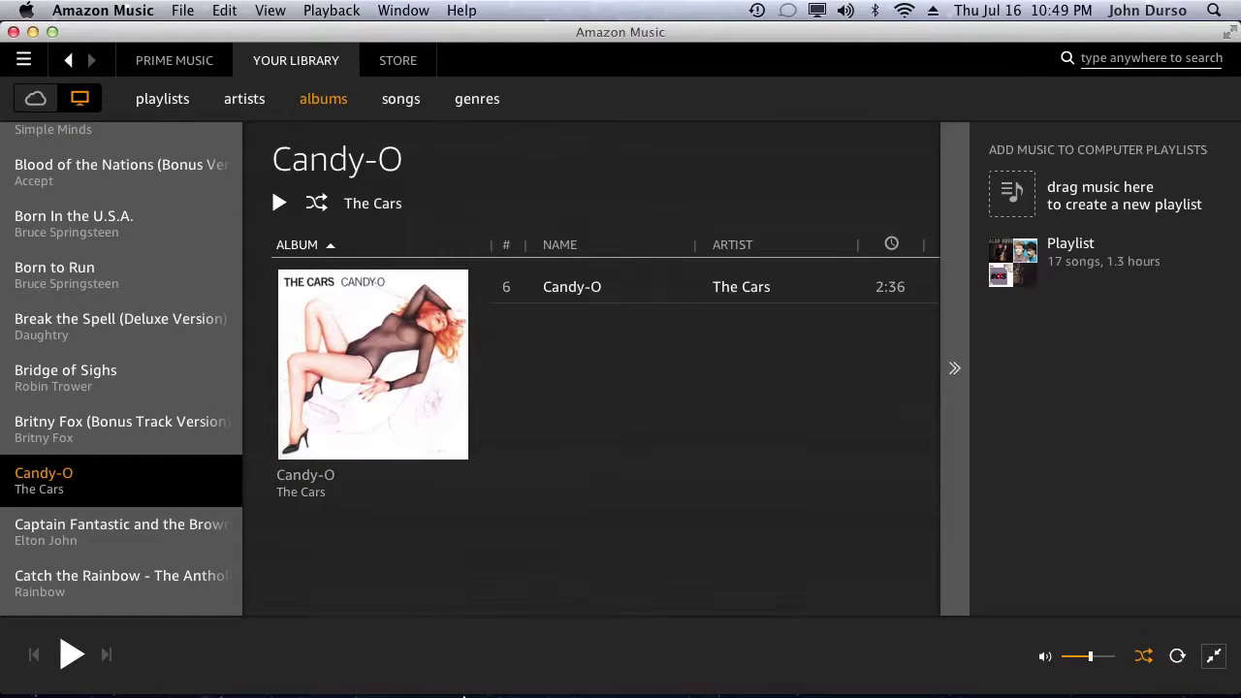
Step: Switch to iTunes, quit it and reopen it to reload its library
mouse_move(384, 690)
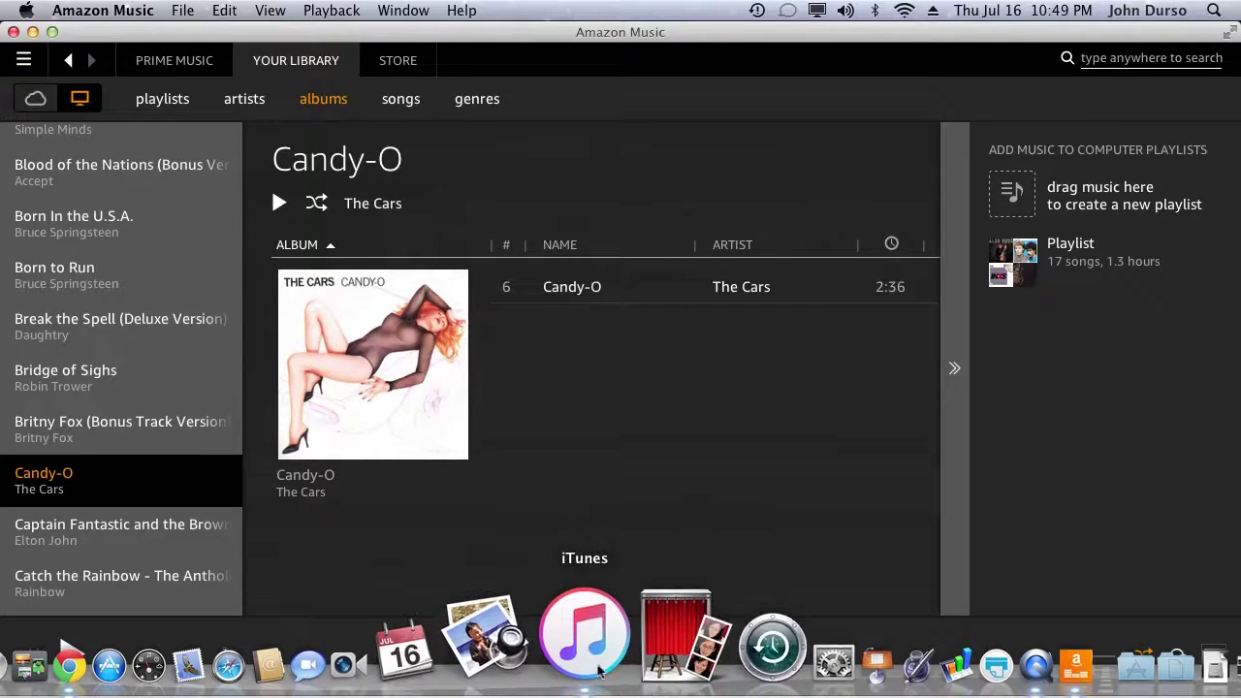
click(590, 632)
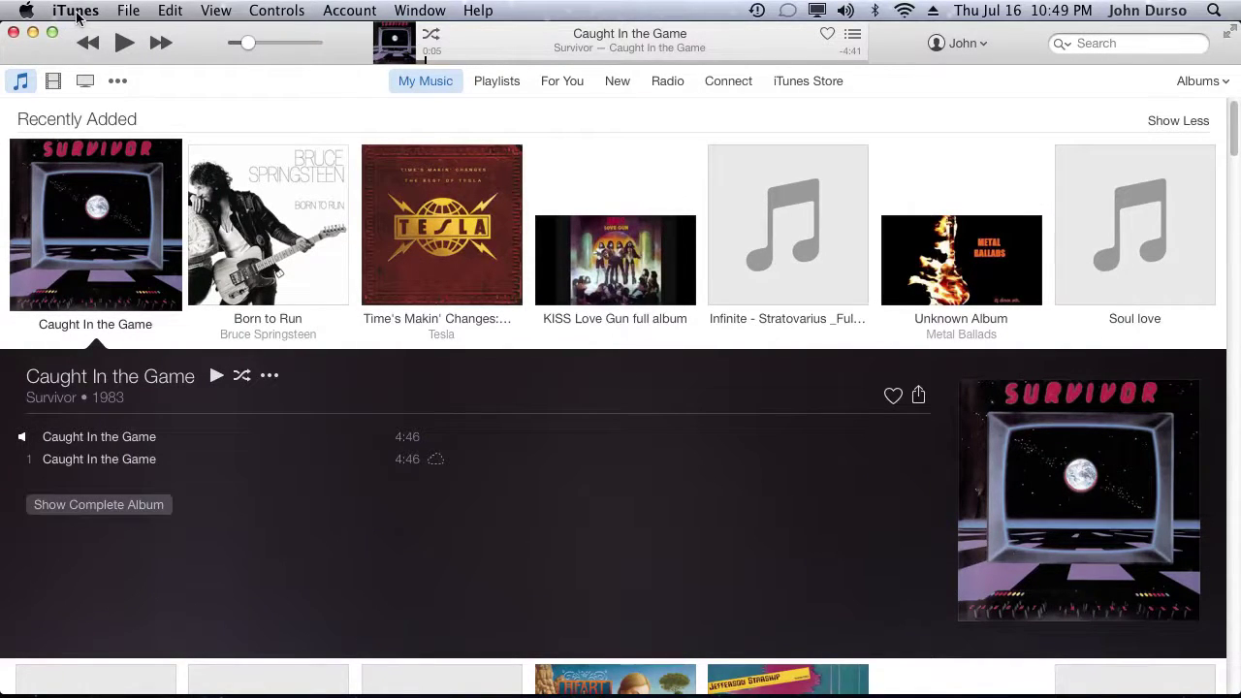
click(77, 12)
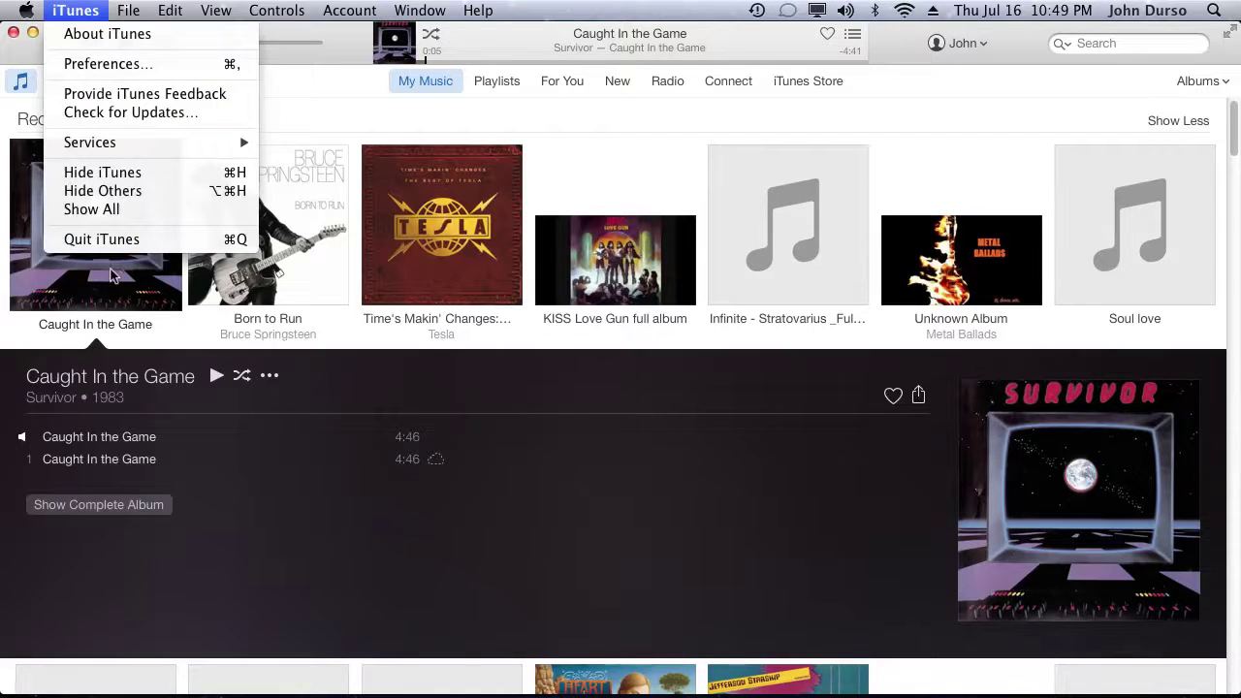
click(120, 238)
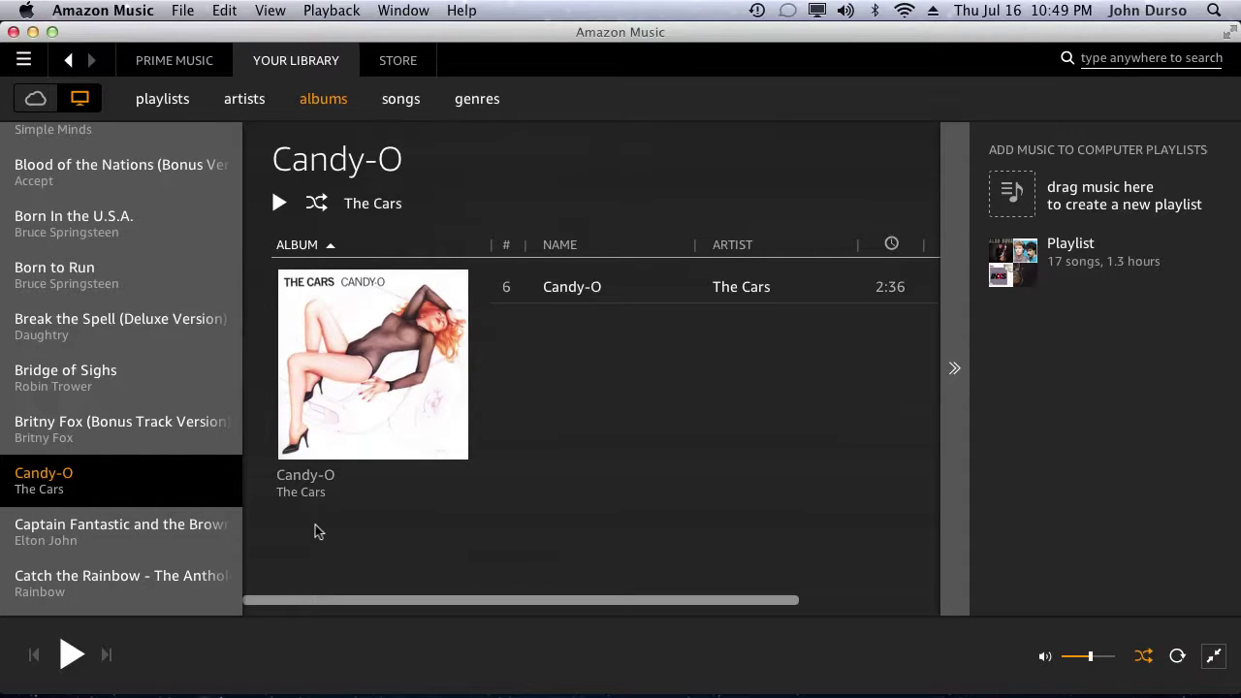
mouse_move(466, 693)
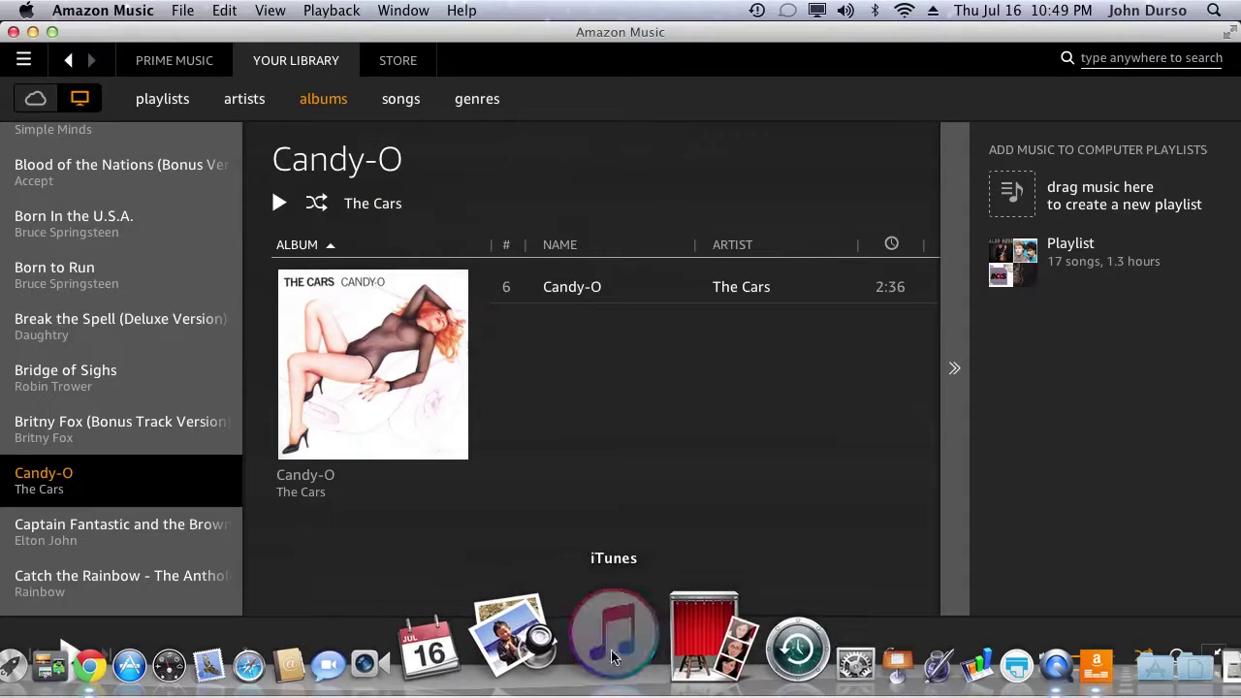
click(611, 657)
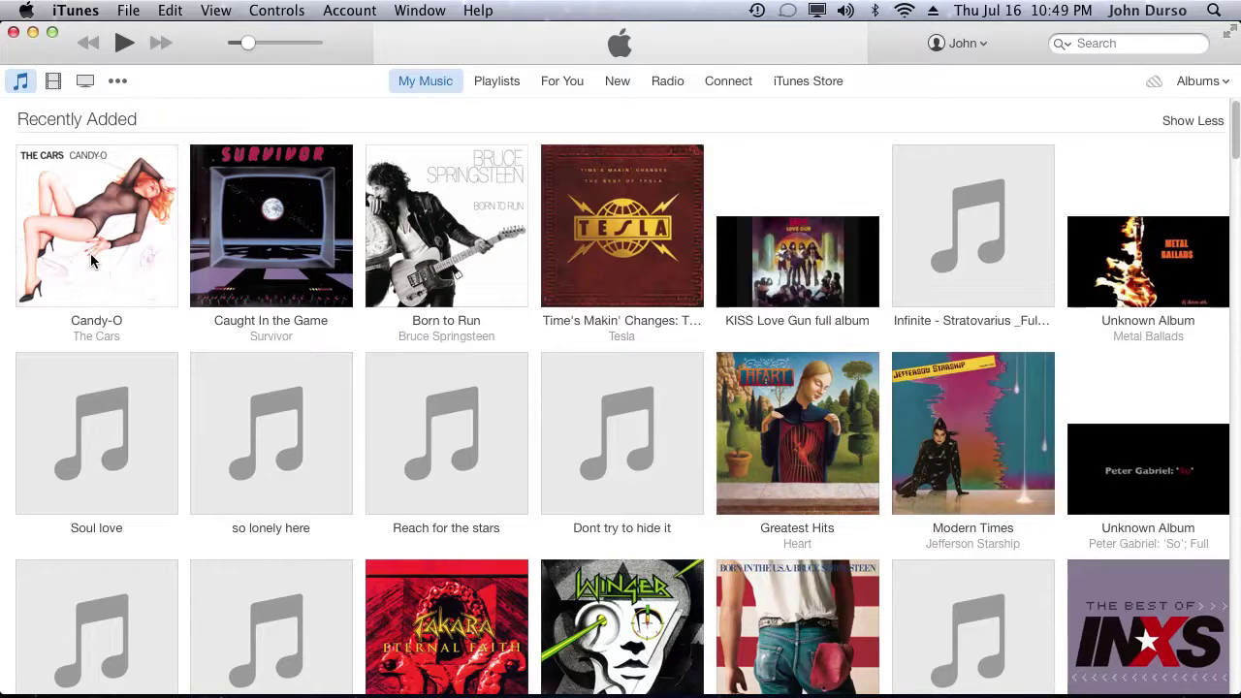
Step: Play the recently added Candy-O album for a few seconds and pause it
double_click(93, 260)
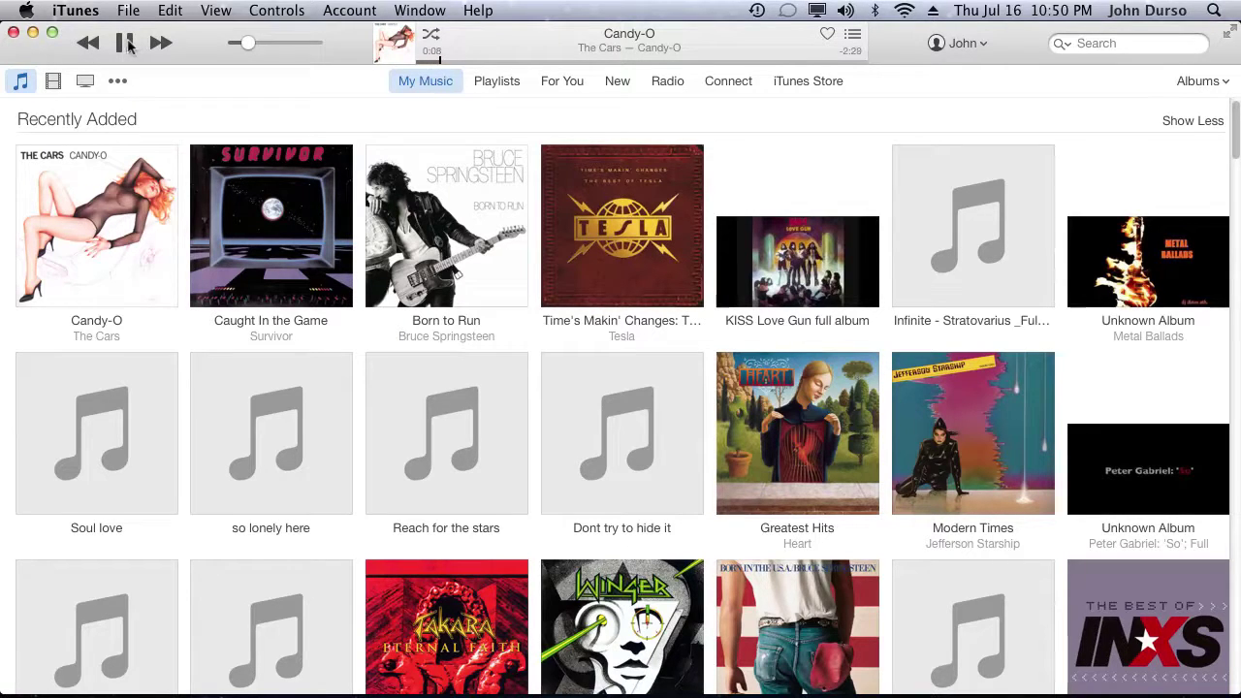
click(124, 42)
Step: Show the music library as Songs, locate the Candy-O tracks by The Cars, and close the iTunes window
click(1198, 83)
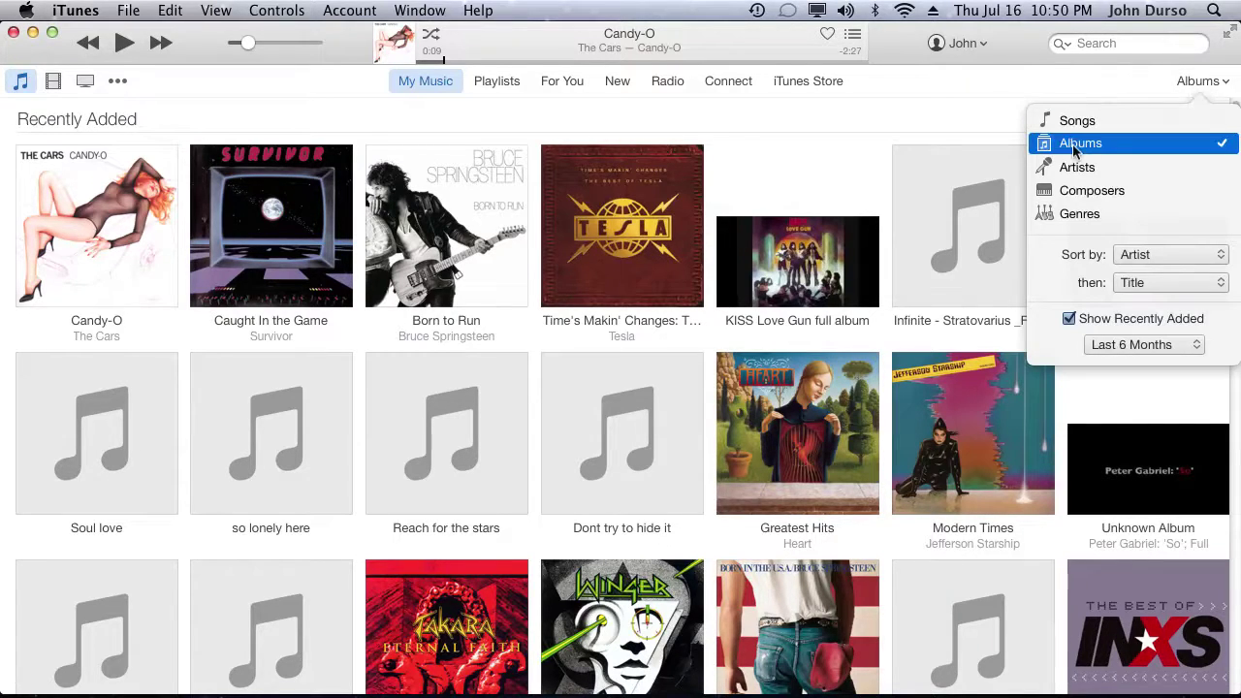
click(1096, 123)
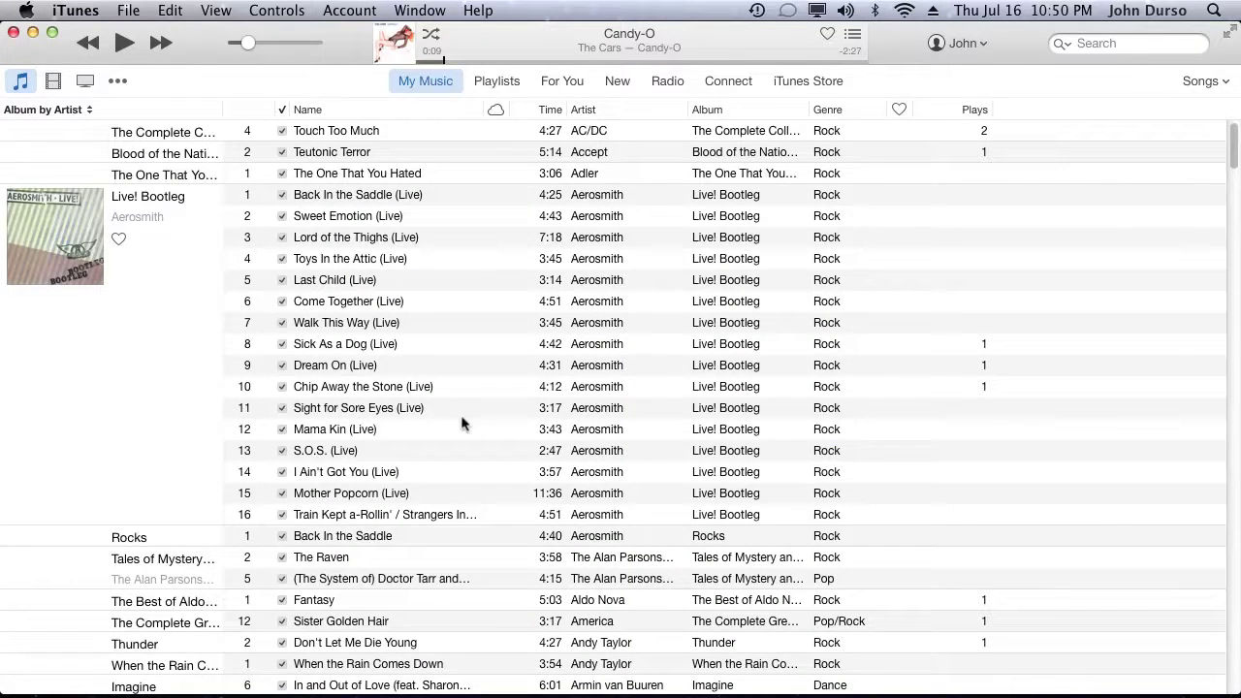
scroll(456, 412, down, 8)
scroll(438, 368, down, 9)
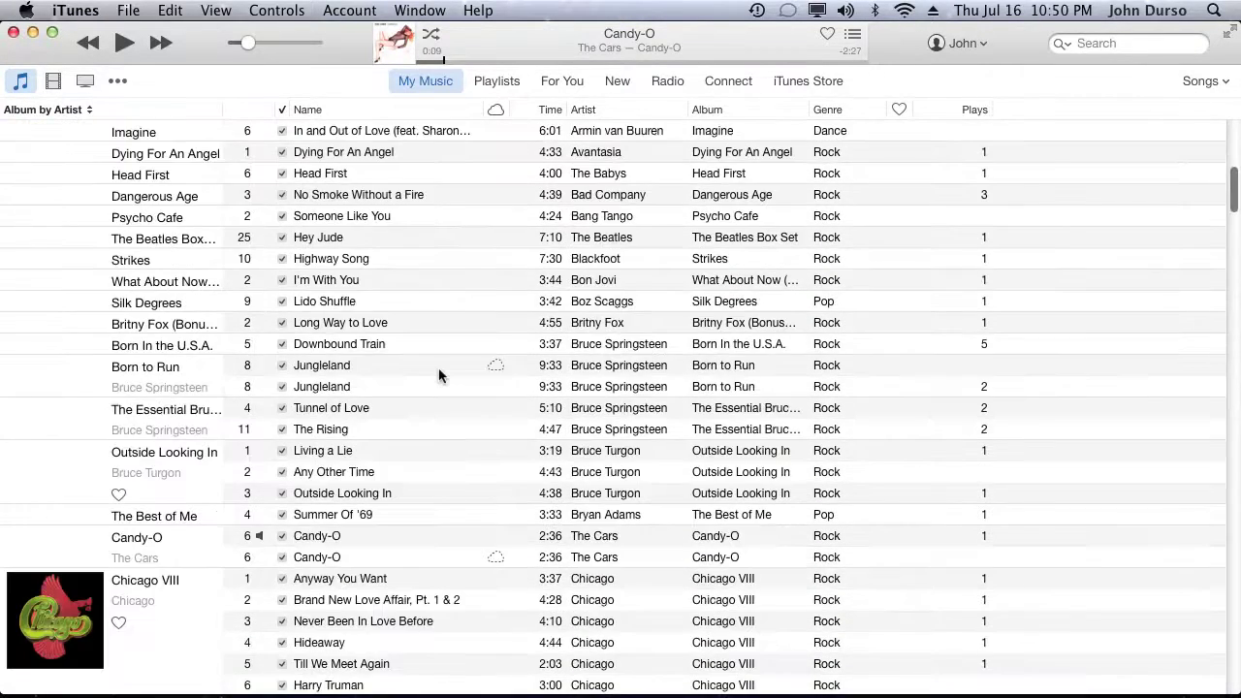
scroll(435, 422, down, 5)
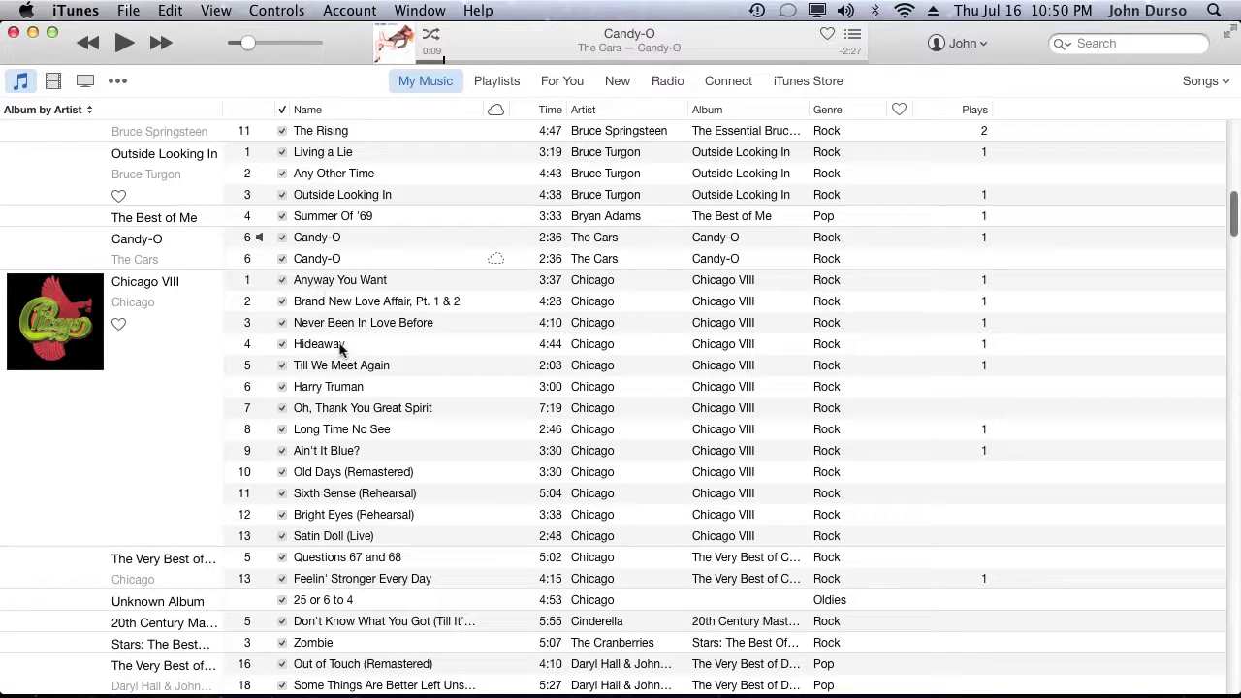
click(14, 35)
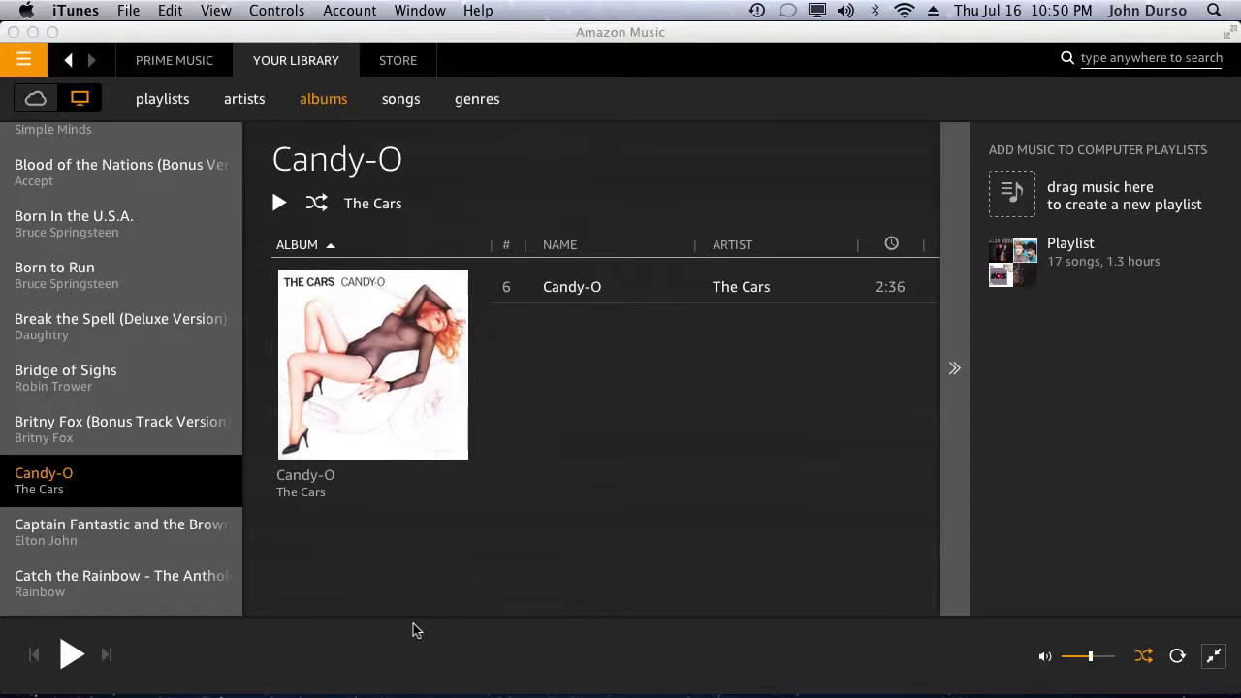
right_click(381, 442)
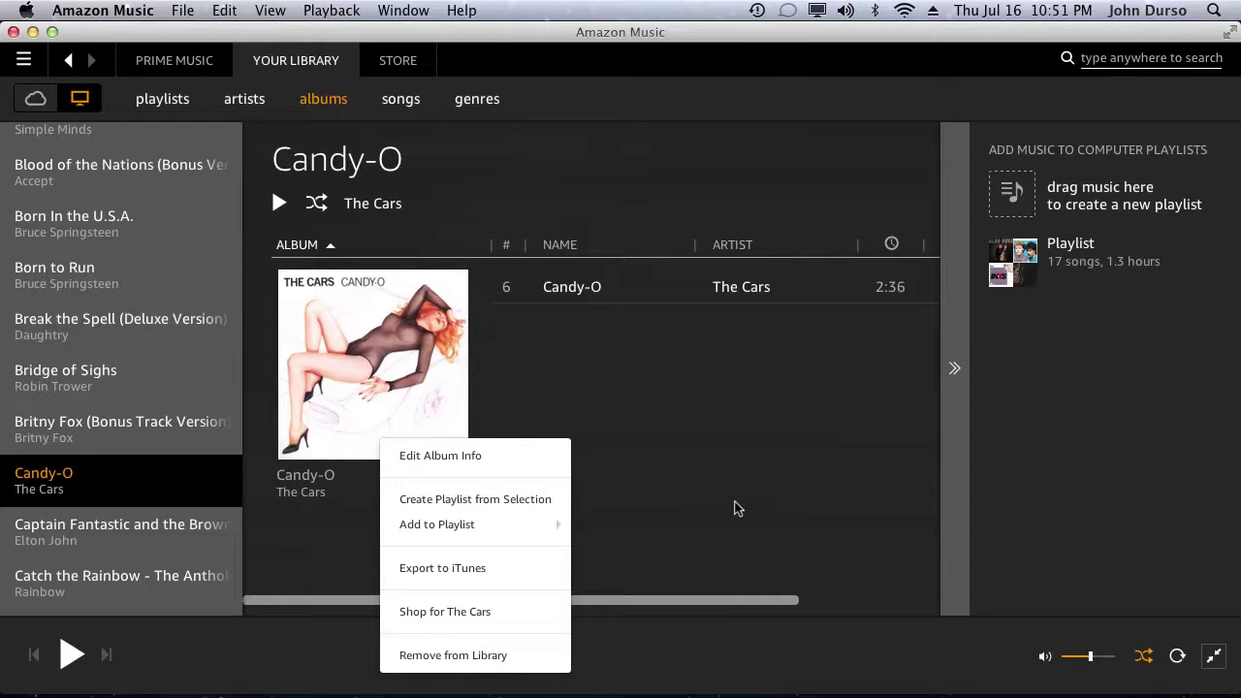
key(ctrl+super+Escape)
click(863, 504)
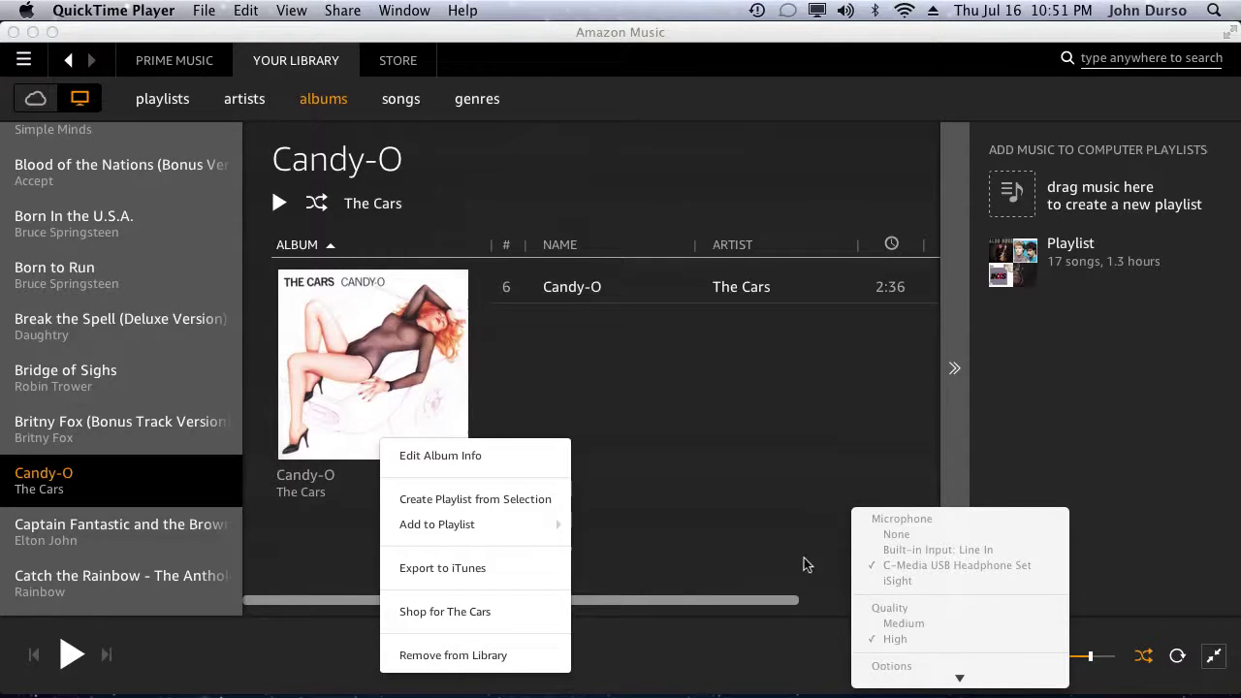
click(756, 643)
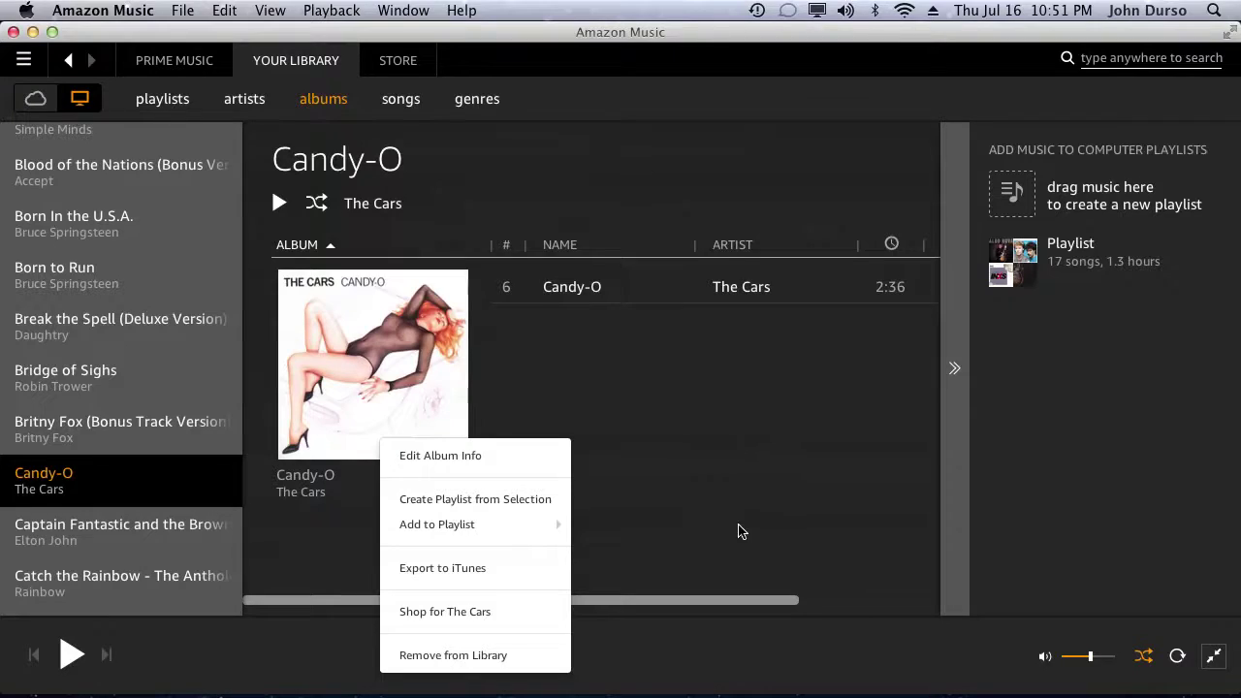